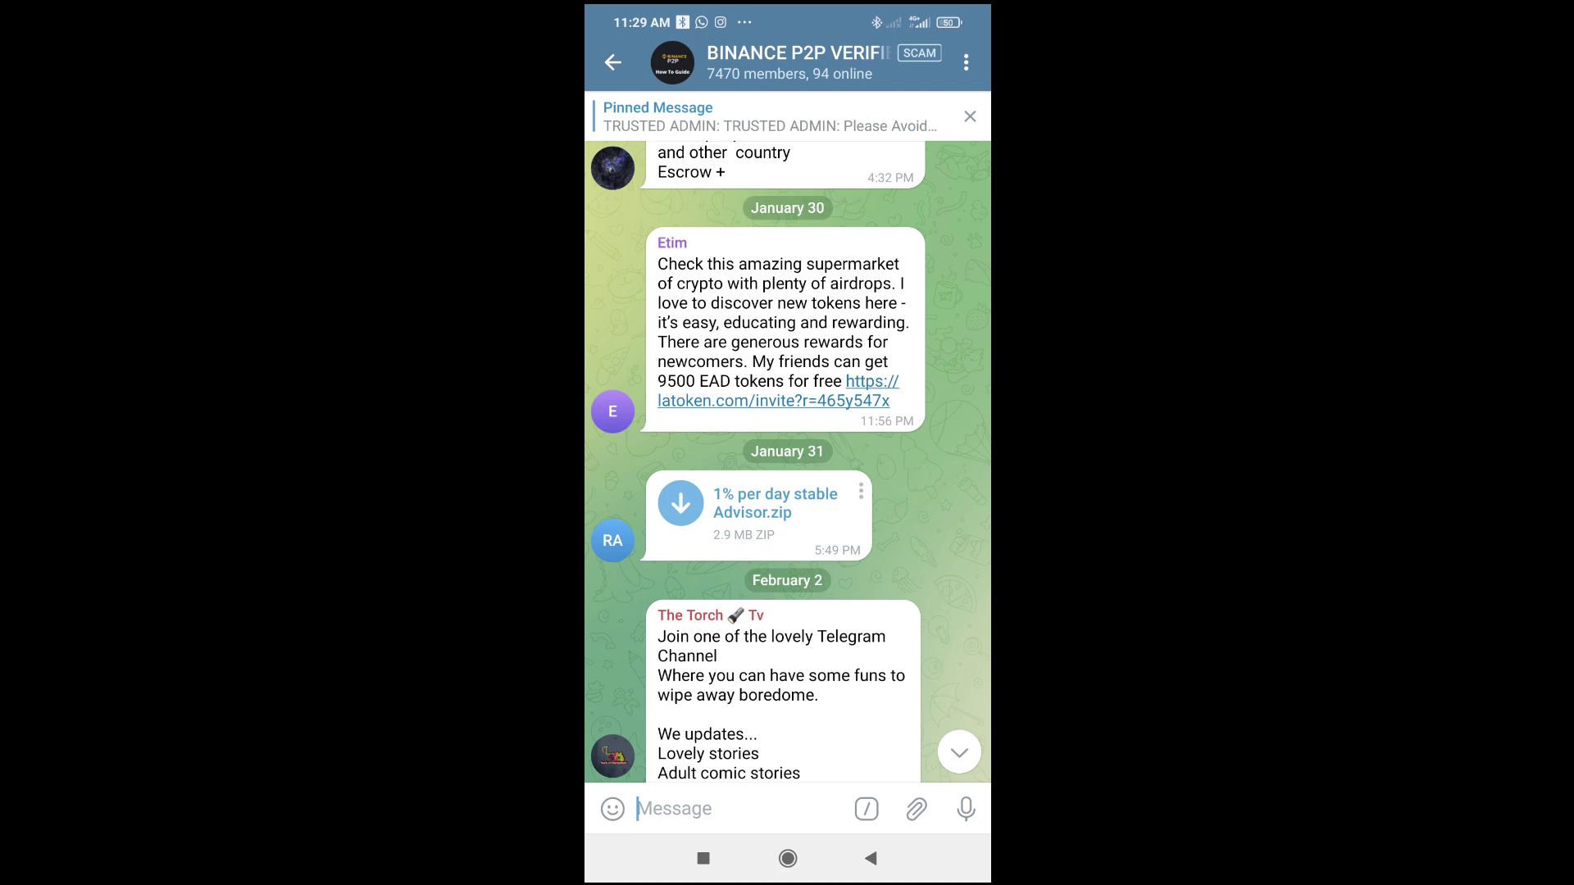
- Download the '1% per day stable Advisor.zip' from the chat and bring up its open-with choices
click(681, 502)
- Send the downloaded zip to the file manager so its extract prompt appears
click(679, 504)
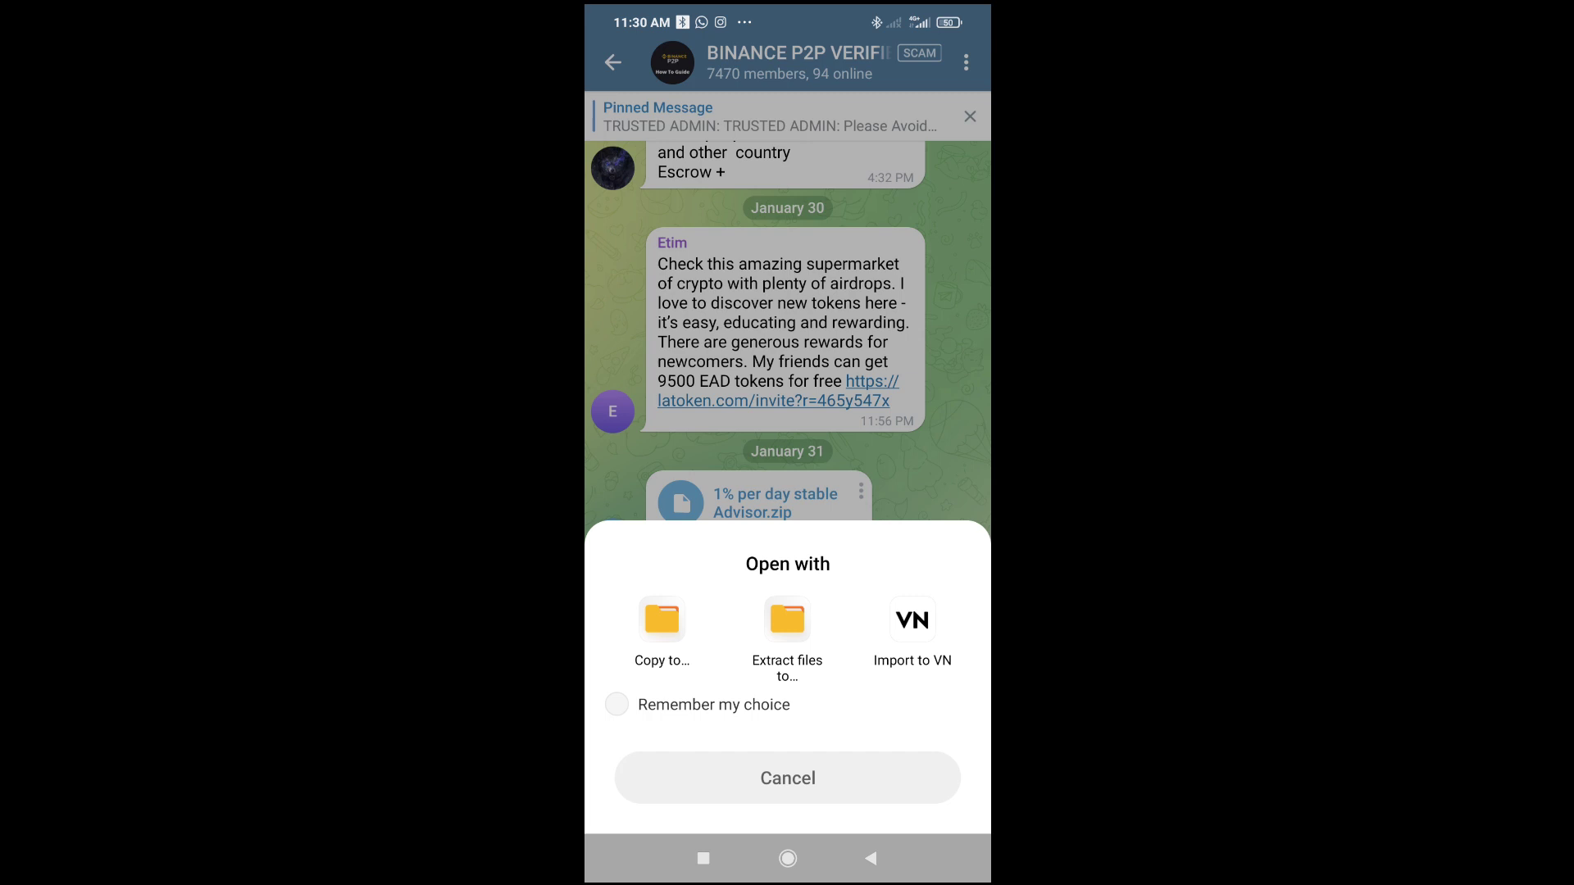
- Extract the archive into Internal shared storage > Cardboard, creating the '1% per day stable Advisor' folder
click(797, 624)
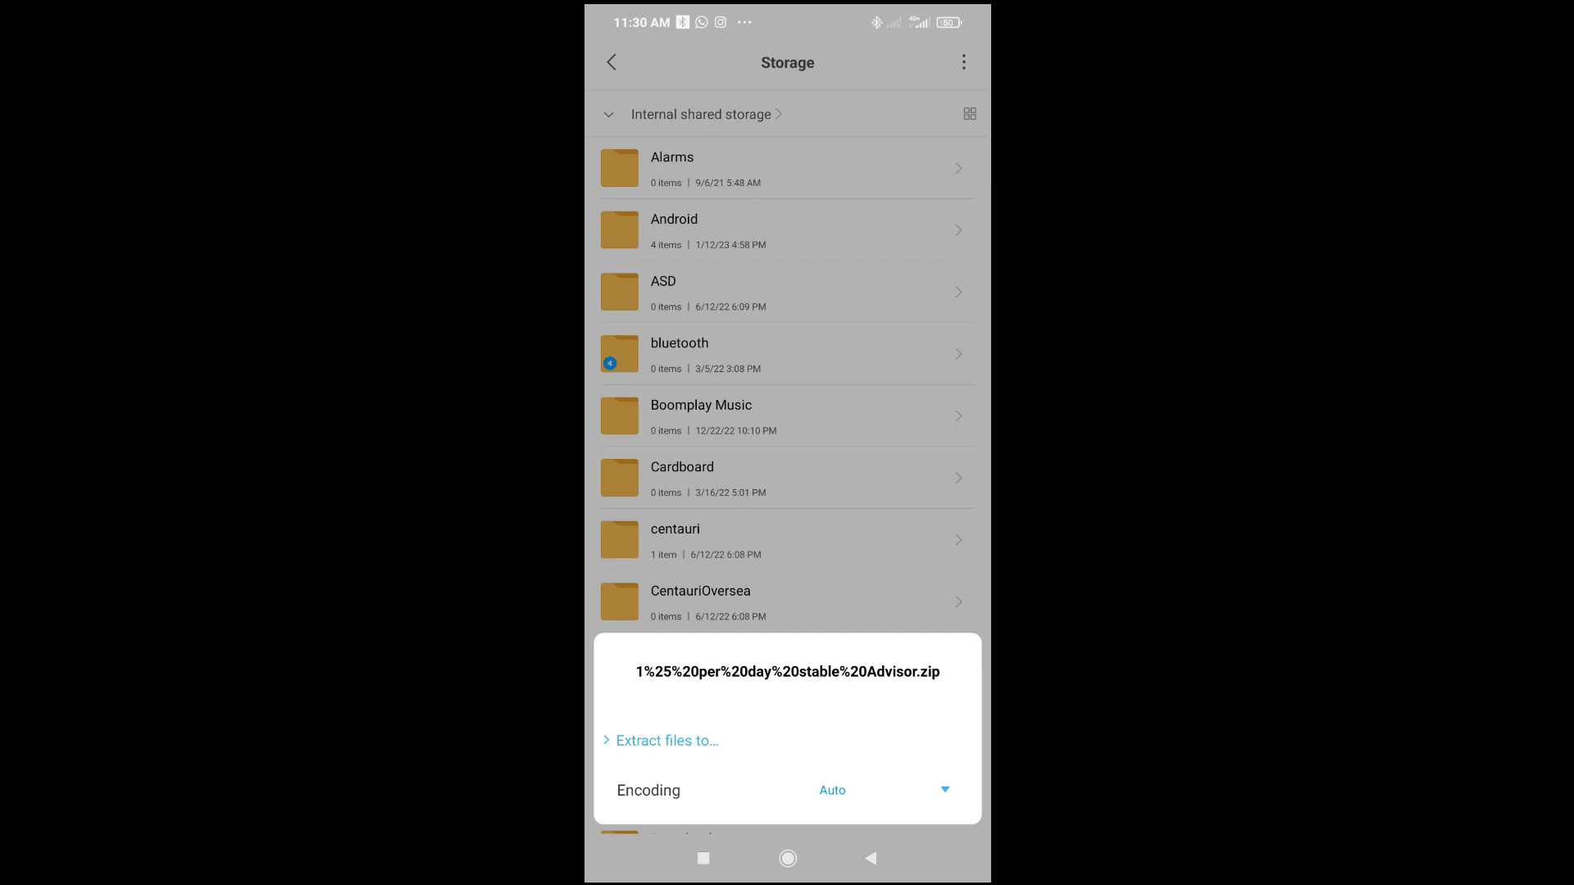
click(666, 740)
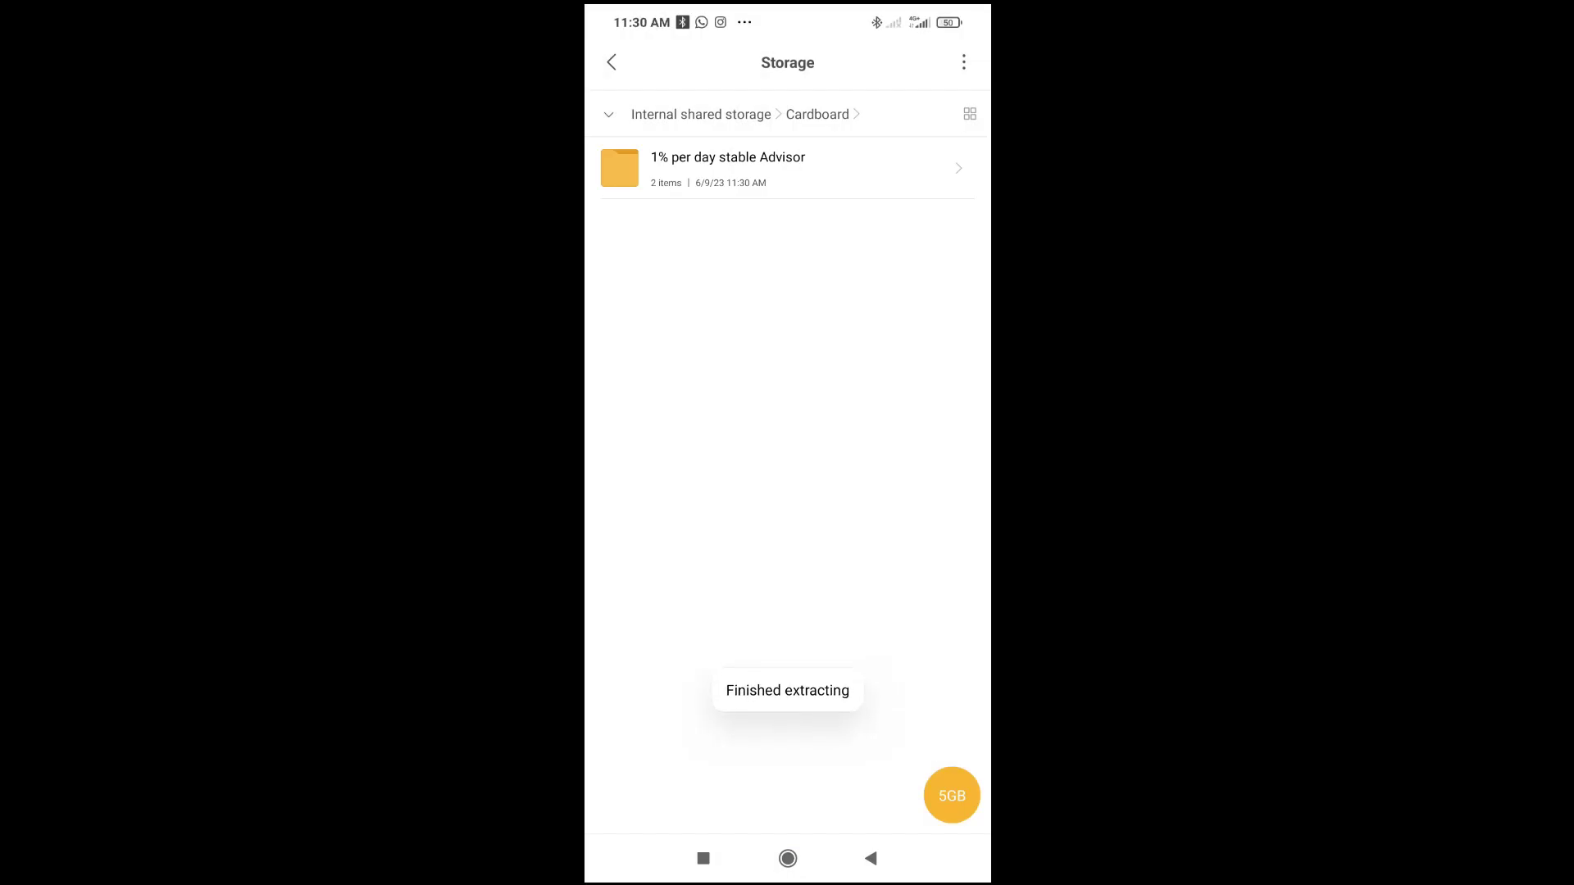
click(728, 168)
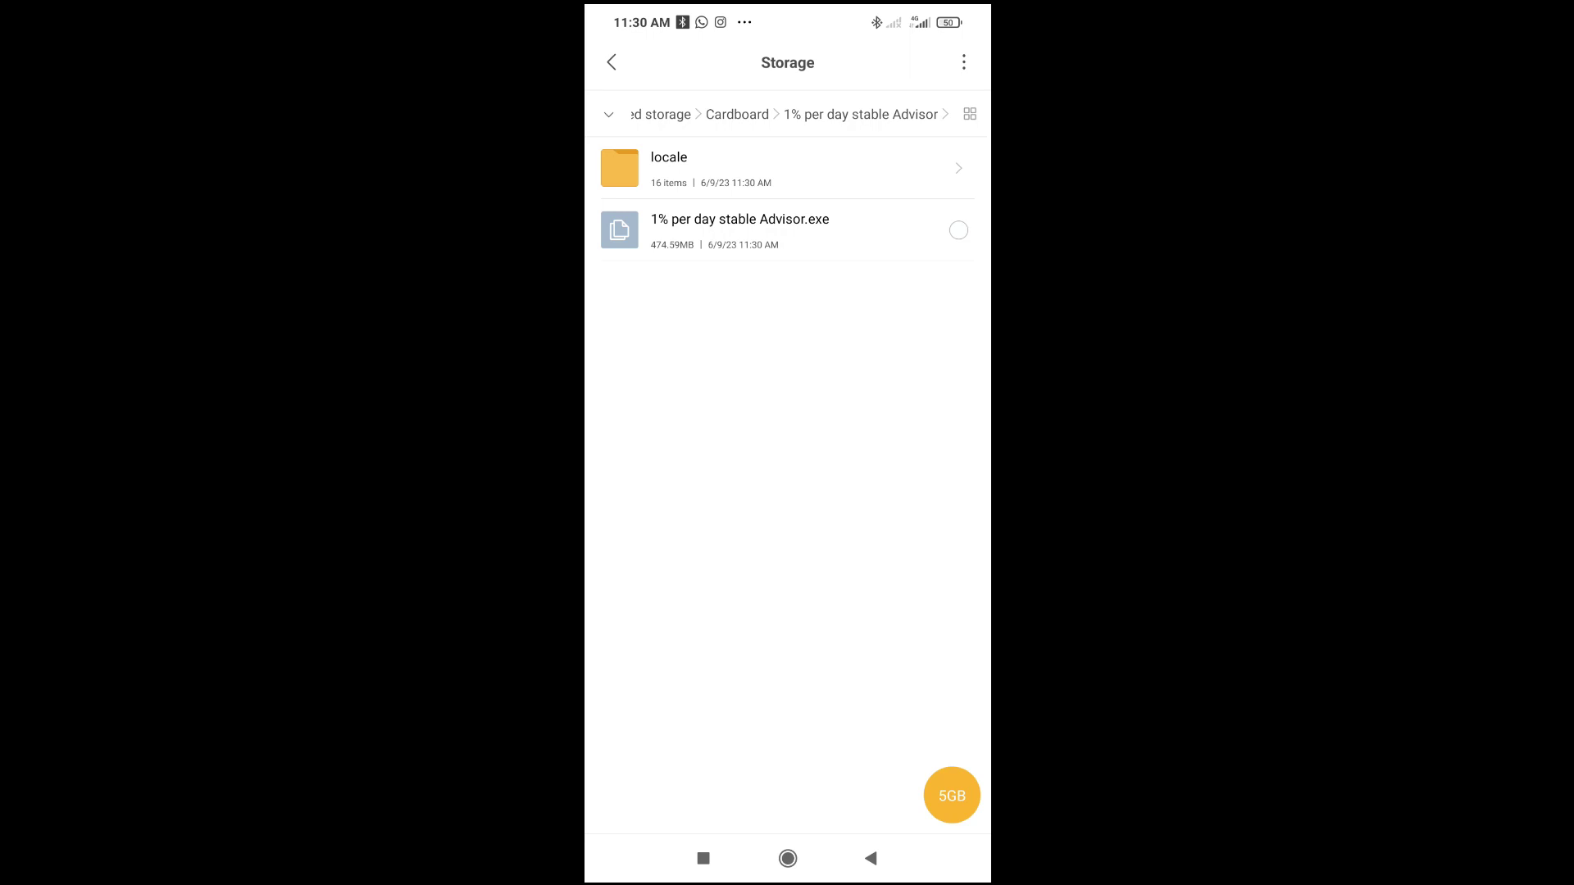
click(861, 165)
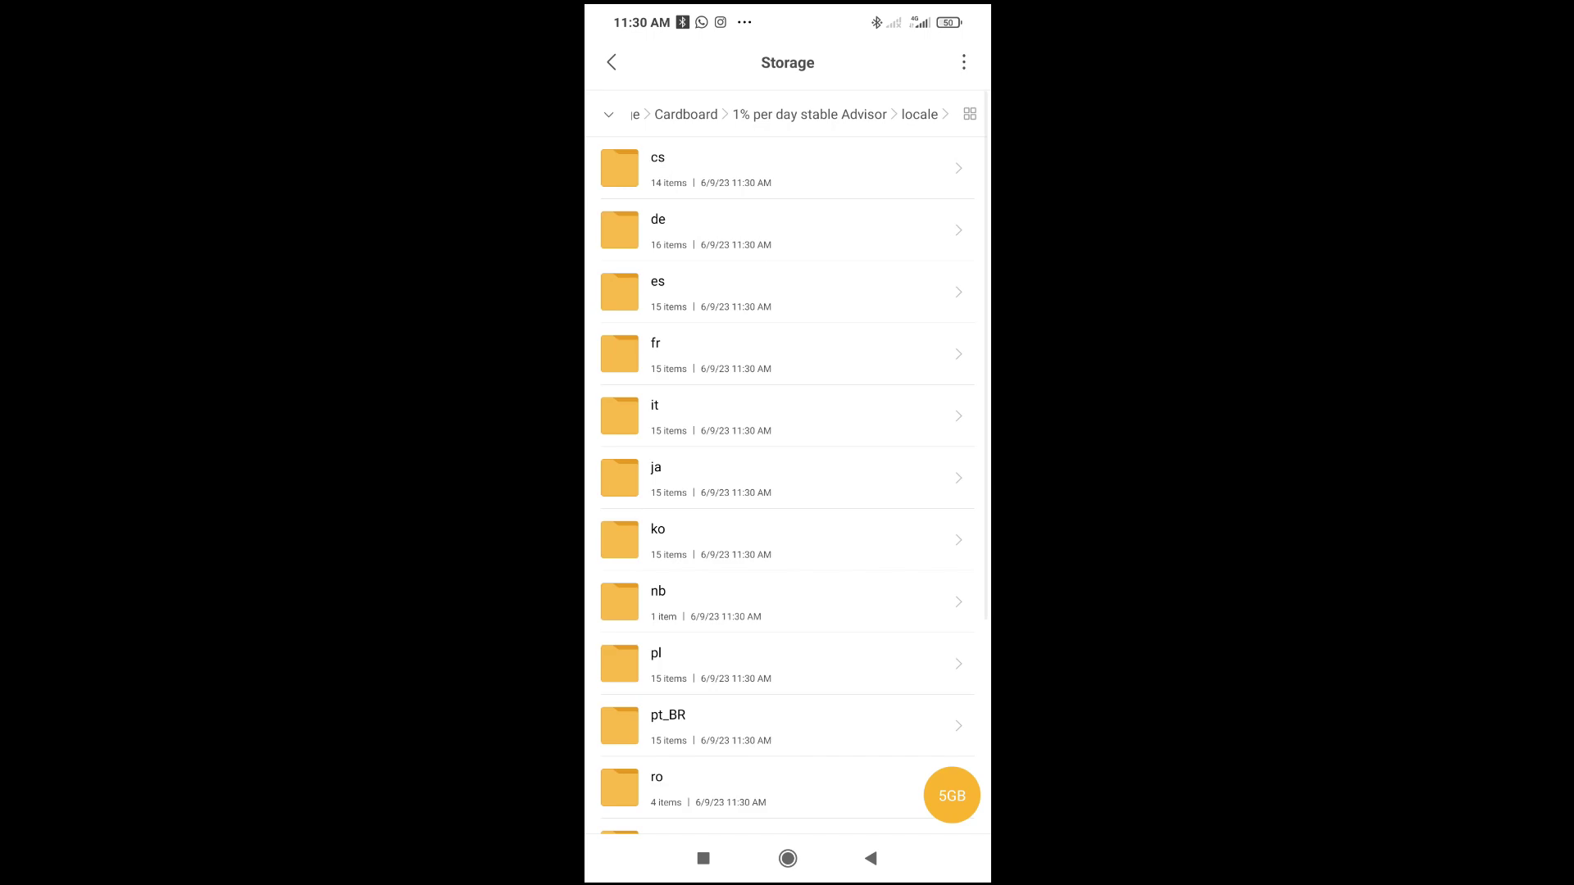
scroll(889, 377, down, 5)
click(878, 453)
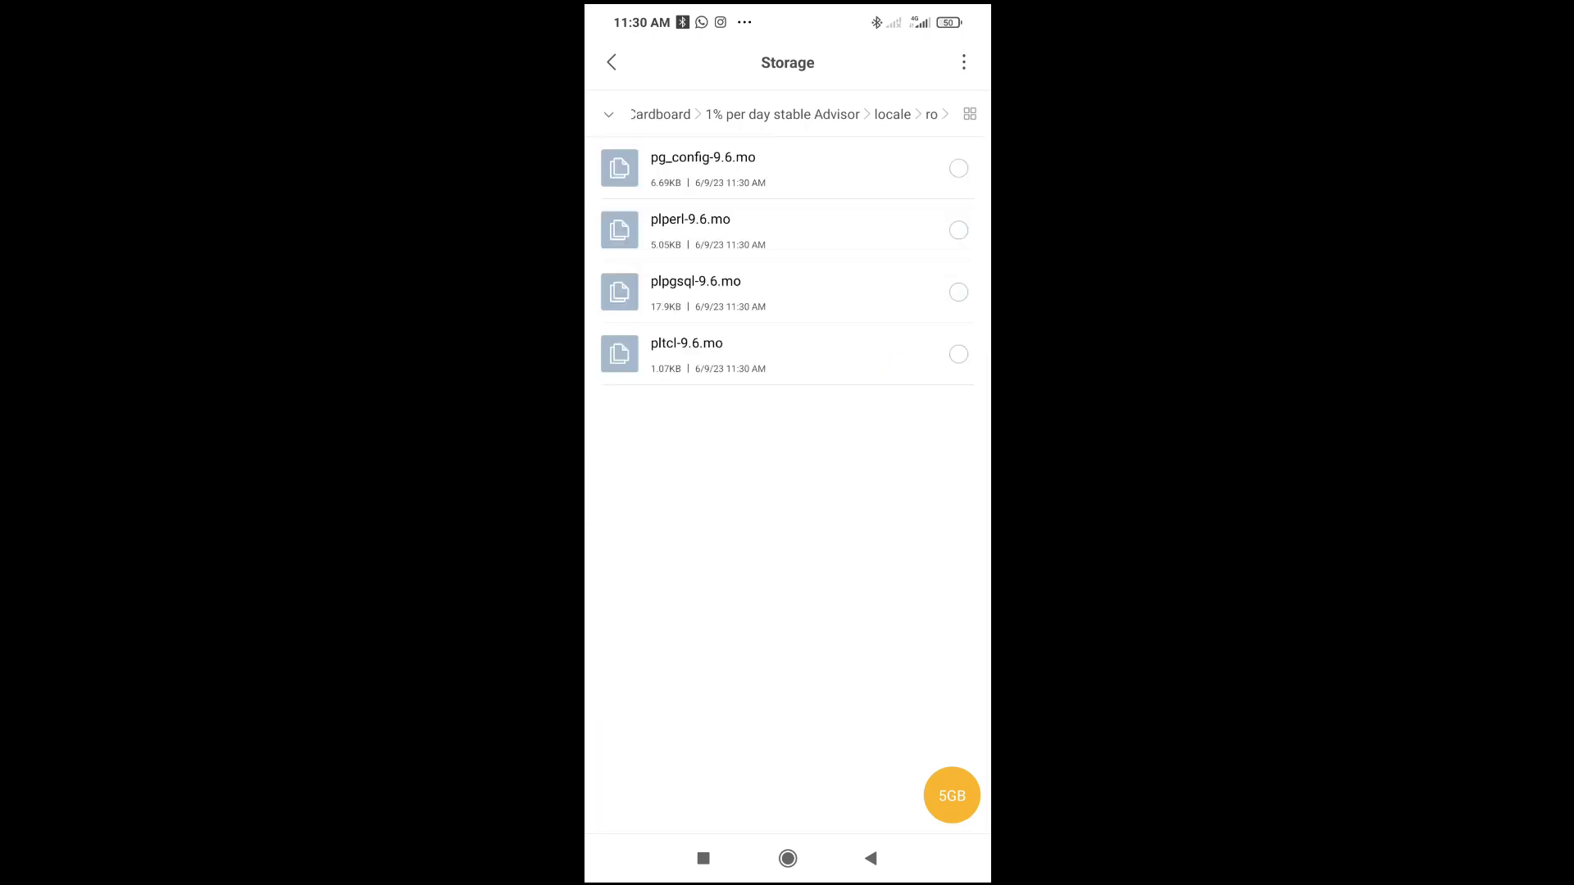
key(Escape)
key(Escape)
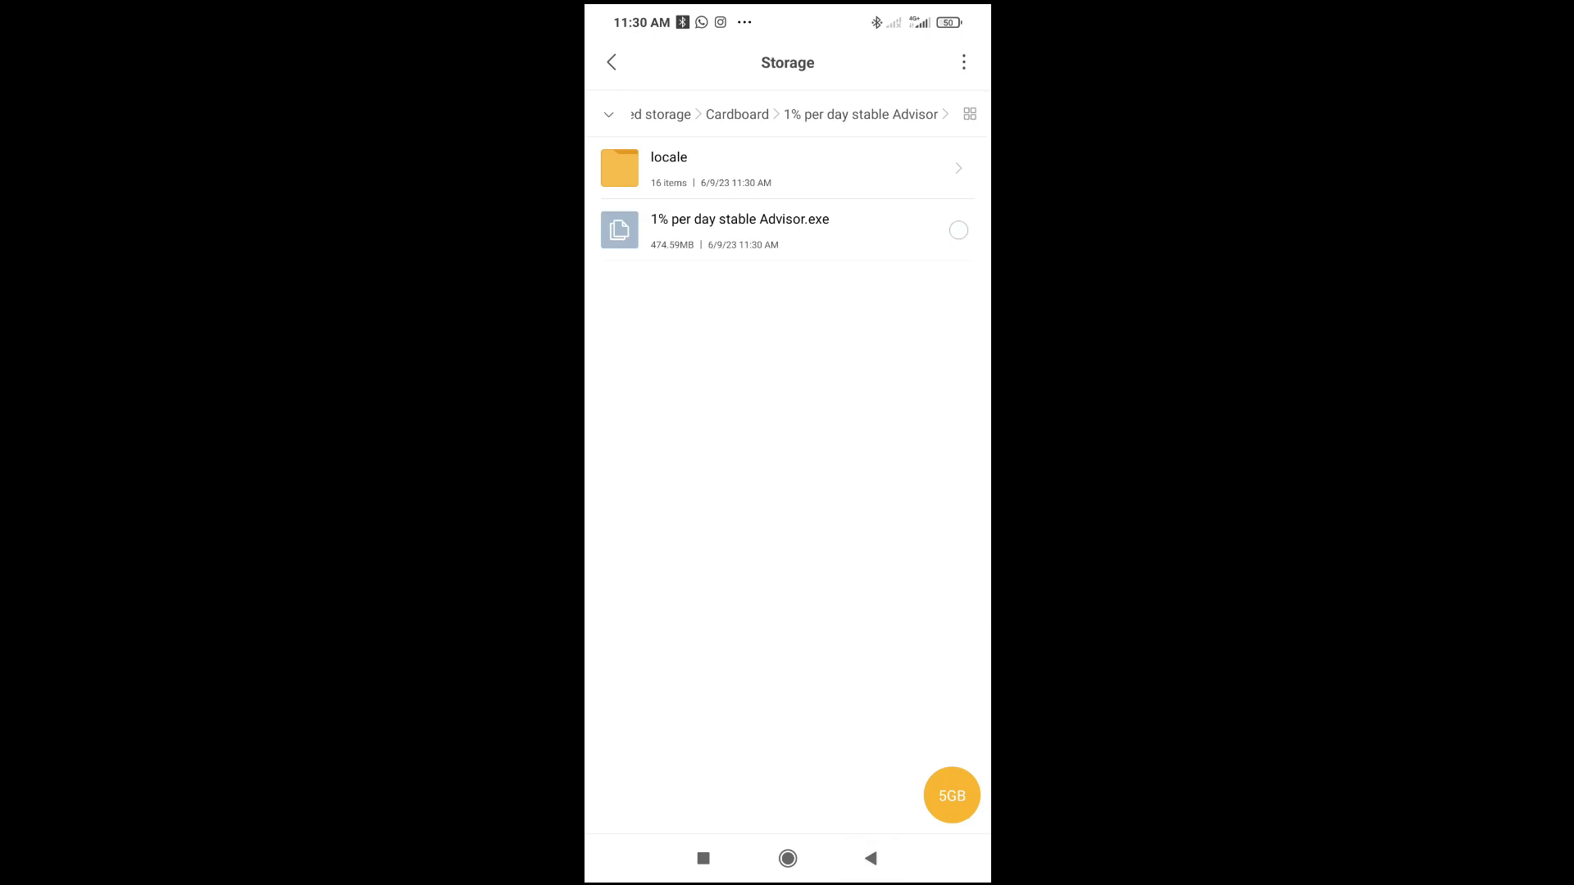
key(Escape)
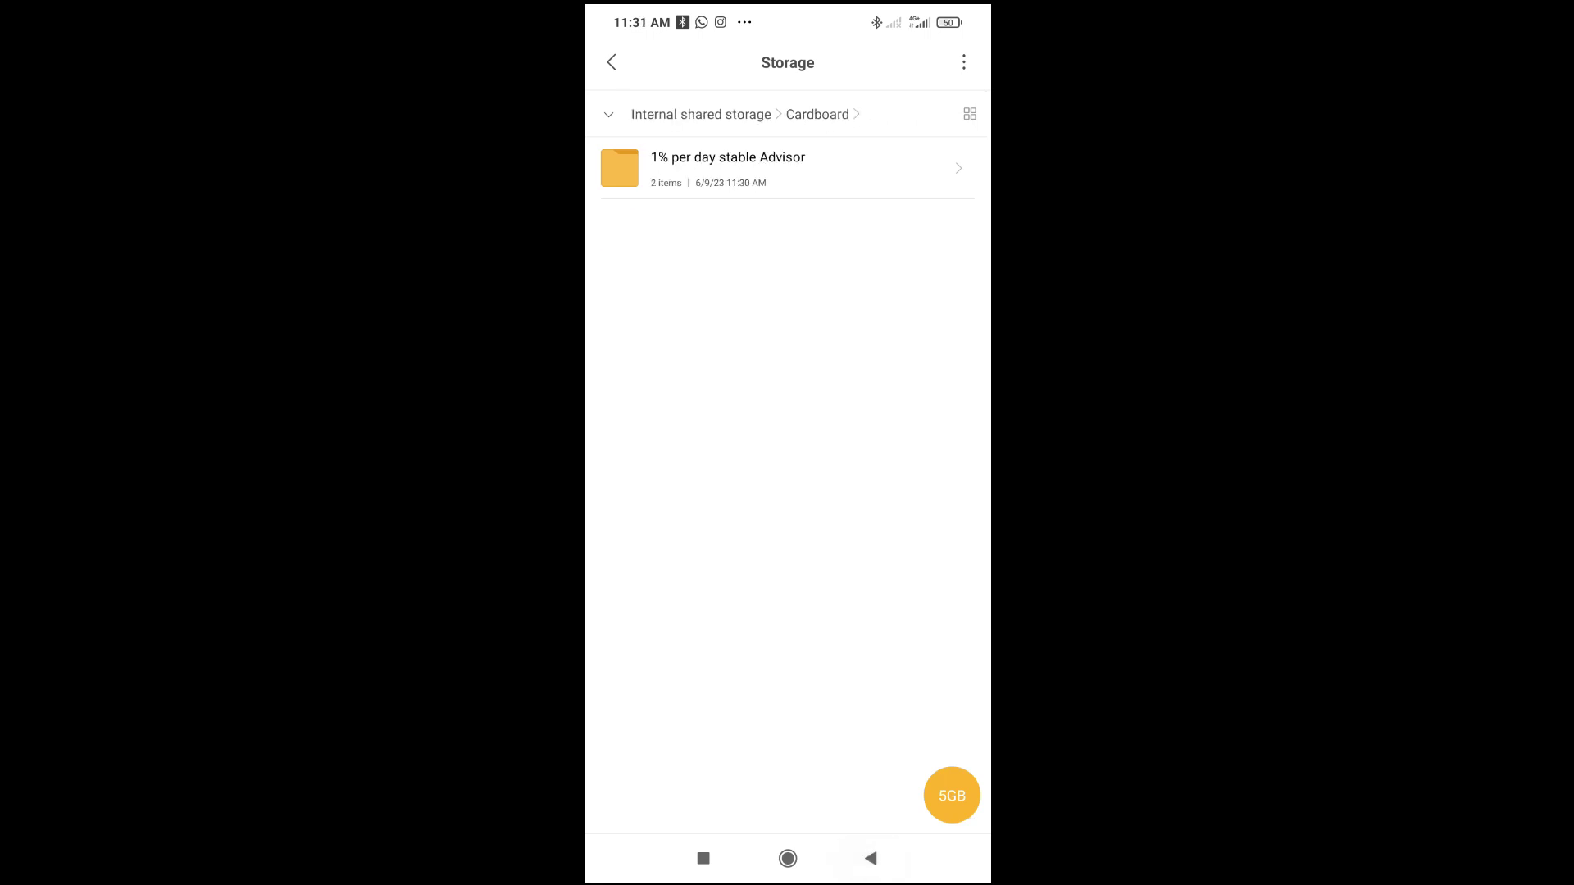